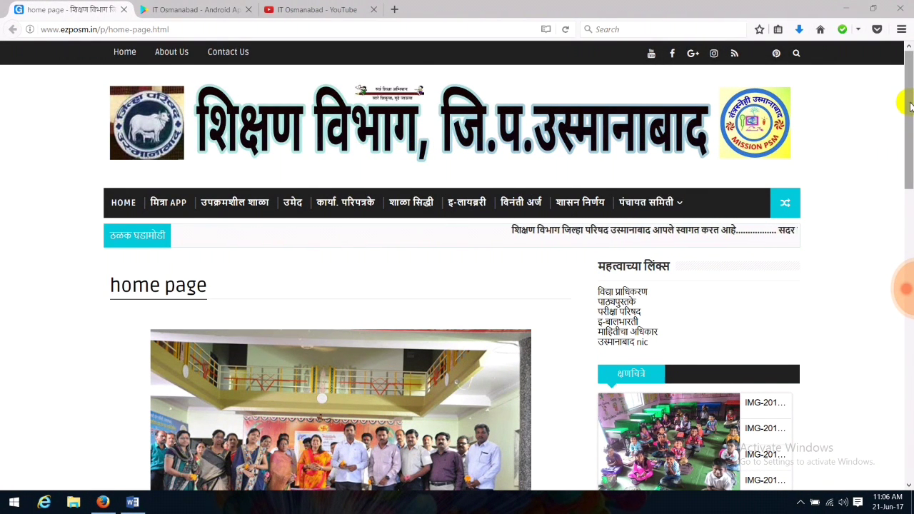
# - Scroll to the ezposm.in home page footer, then minimize Firefox
pyautogui.moveTo(910, 111); pyautogui.dragTo(908, 215)
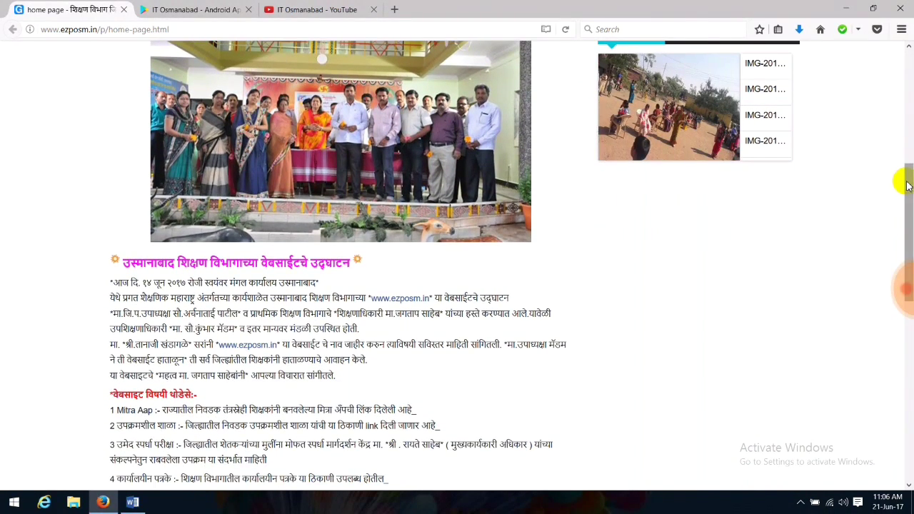
pyautogui.scroll(-3, 907, 212)
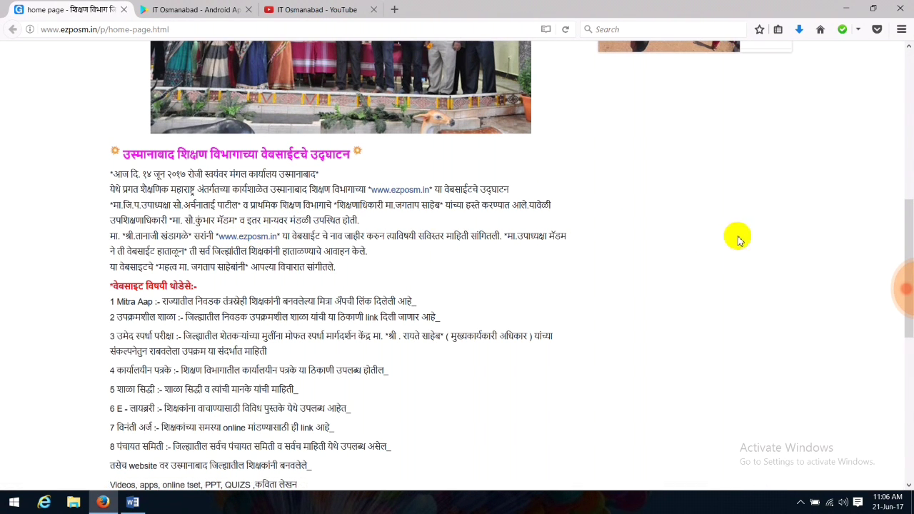
pyautogui.moveTo(907, 226); pyautogui.dragTo(907, 345)
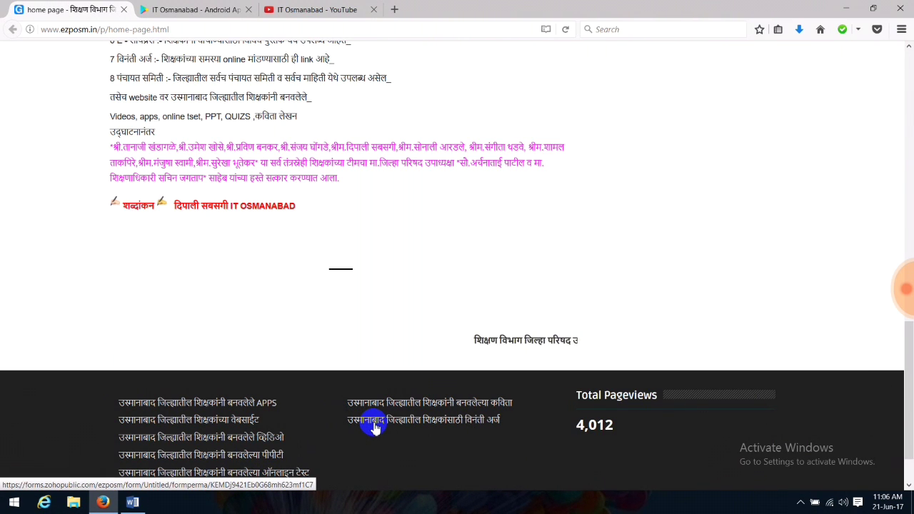
pyautogui.click(841, 10)
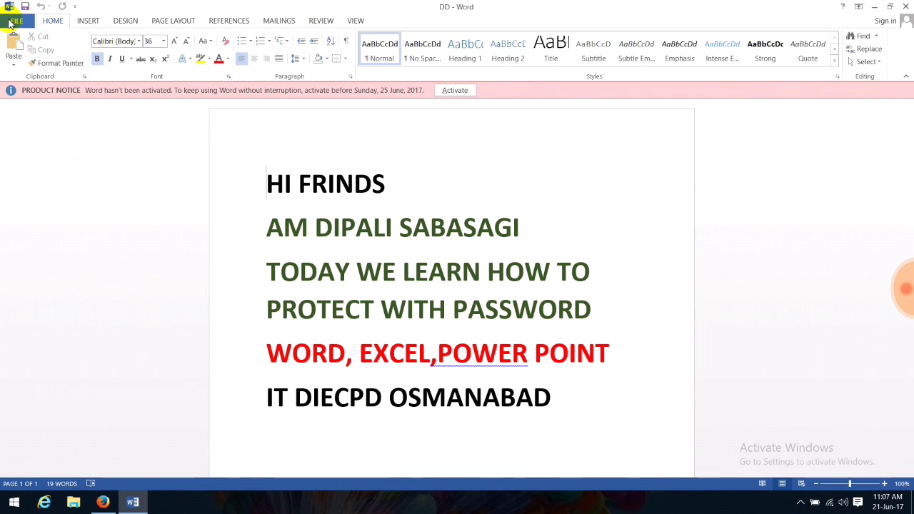
# - Open Save As for the DD document with the computer's Desktop as the folder
pyautogui.click(14, 22)
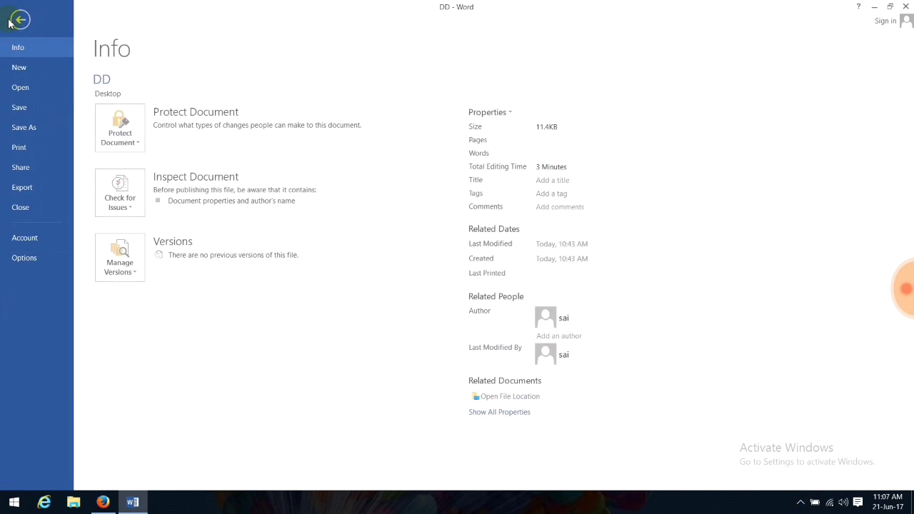
pyautogui.click(24, 127)
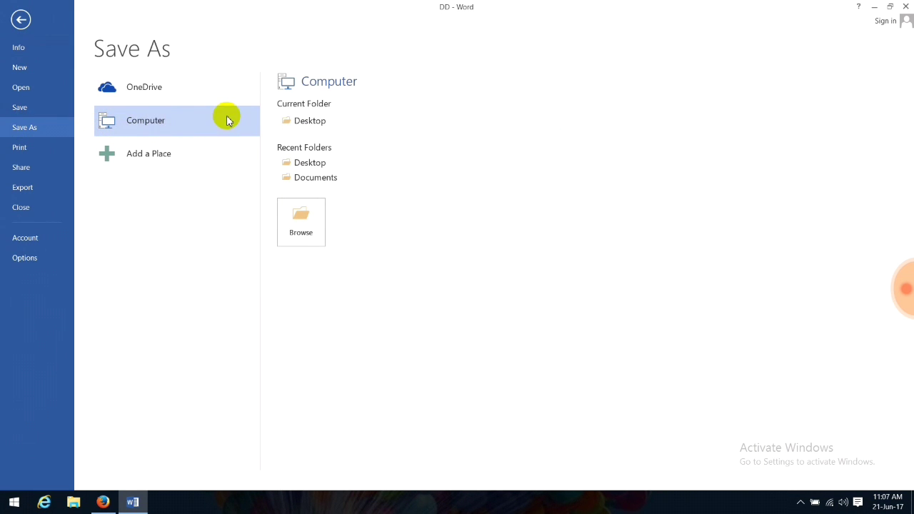
pyautogui.click(306, 121)
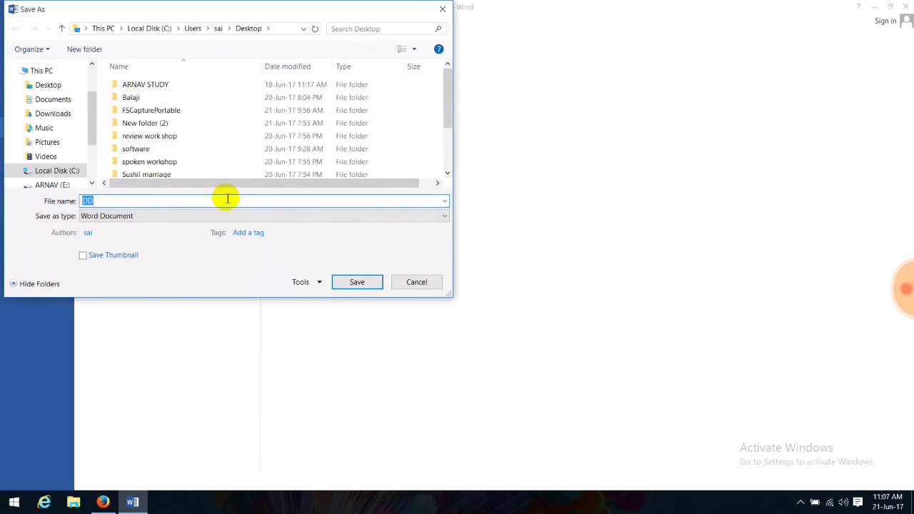
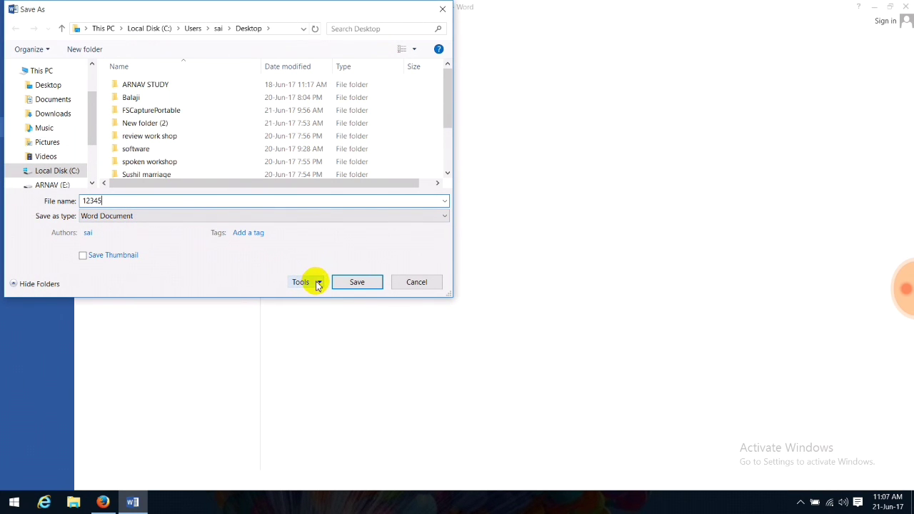
# - Name the file 12345 and bring up General Options from the Tools list
pyautogui.click(318, 284)
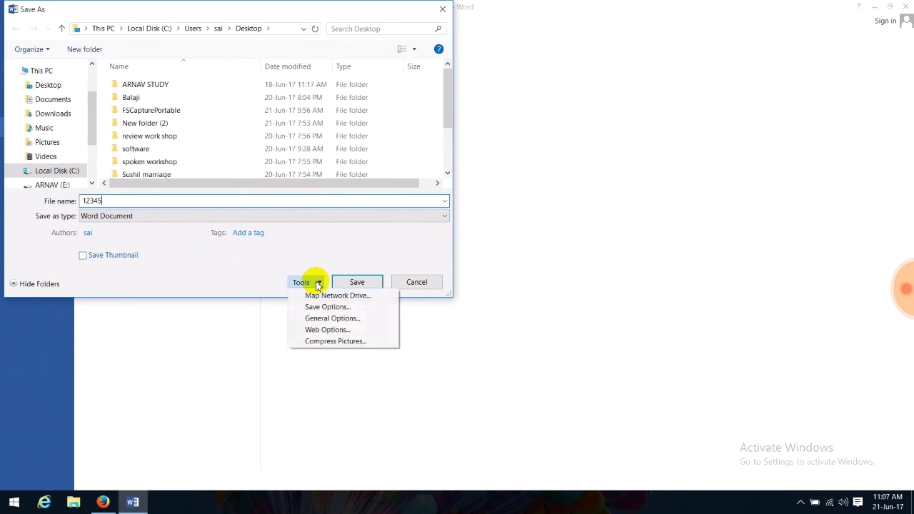
pyautogui.click(328, 317)
# - Set and confirm open and modify passwords with read-only recommended, then save as 12345
pyautogui.click(351, 156)
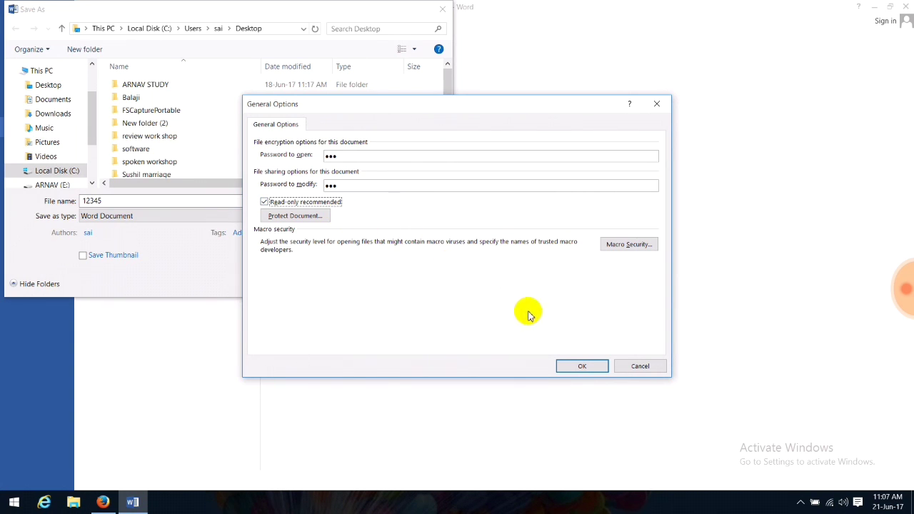
pyautogui.click(579, 369)
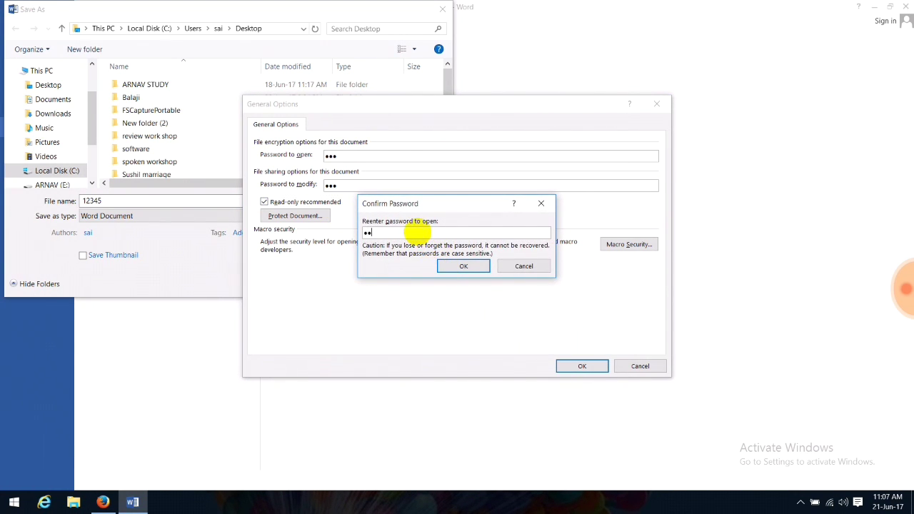
pyautogui.click(447, 266)
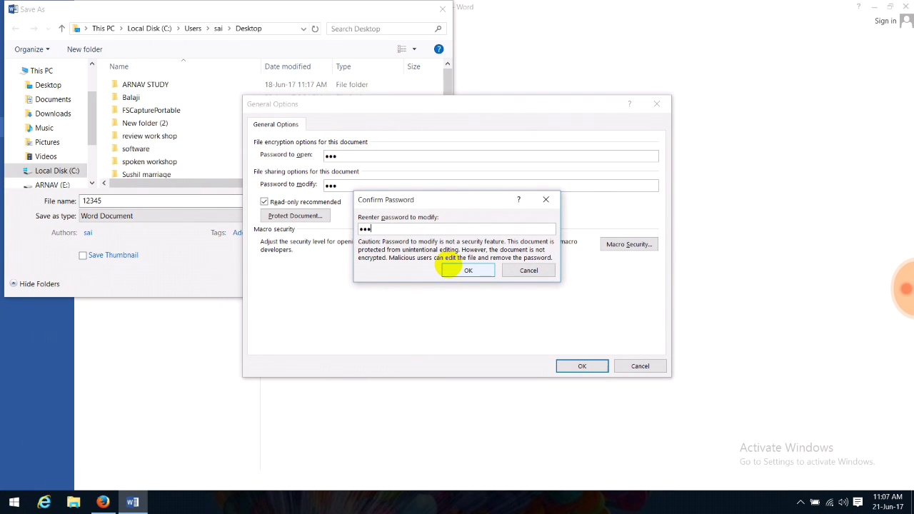
pyautogui.click(467, 272)
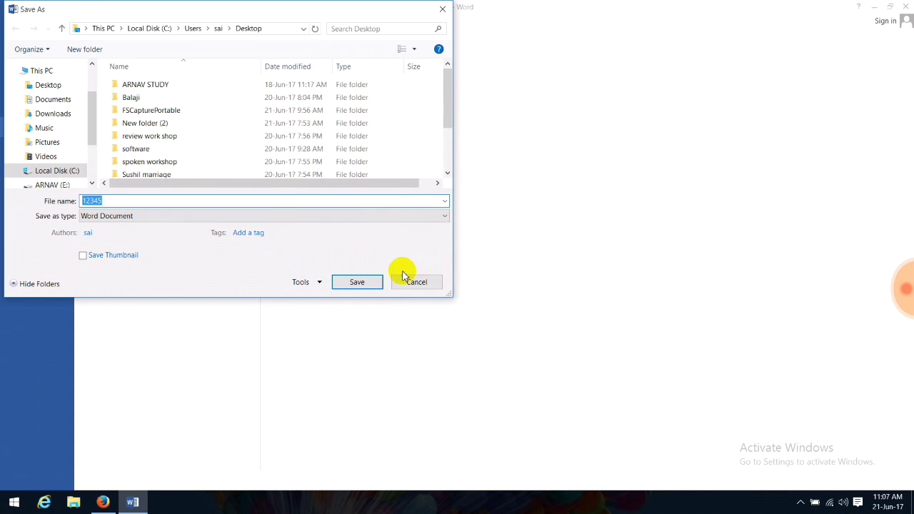
pyautogui.click(362, 283)
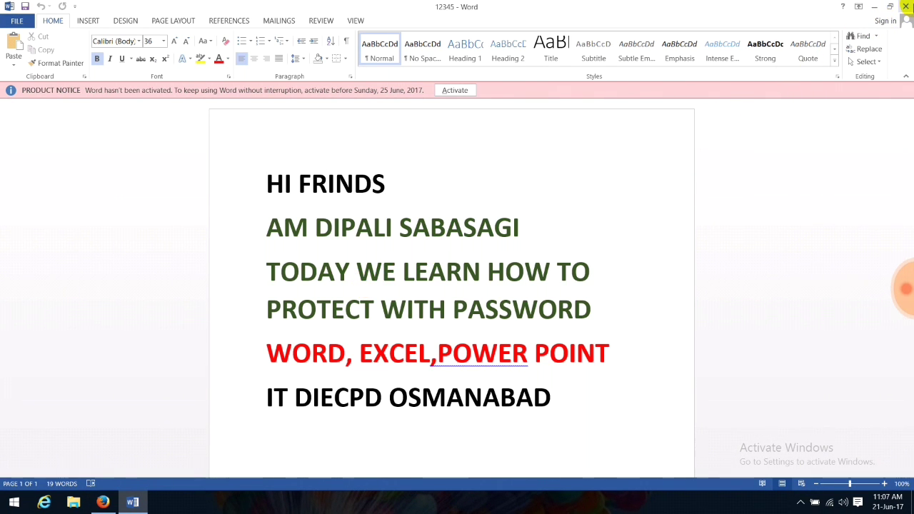
# - Close Word and refresh the desktop so the 12345 file appears
pyautogui.click(905, 6)
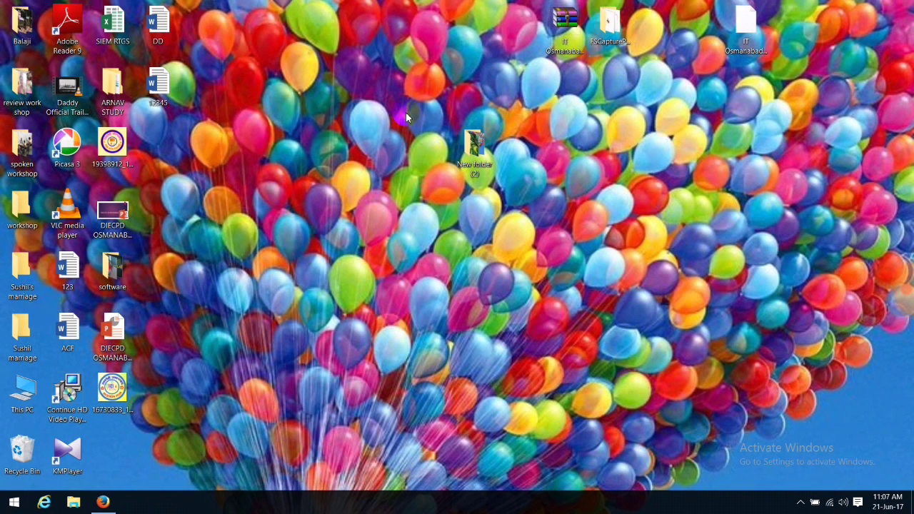
pyautogui.rightClick(286, 118)
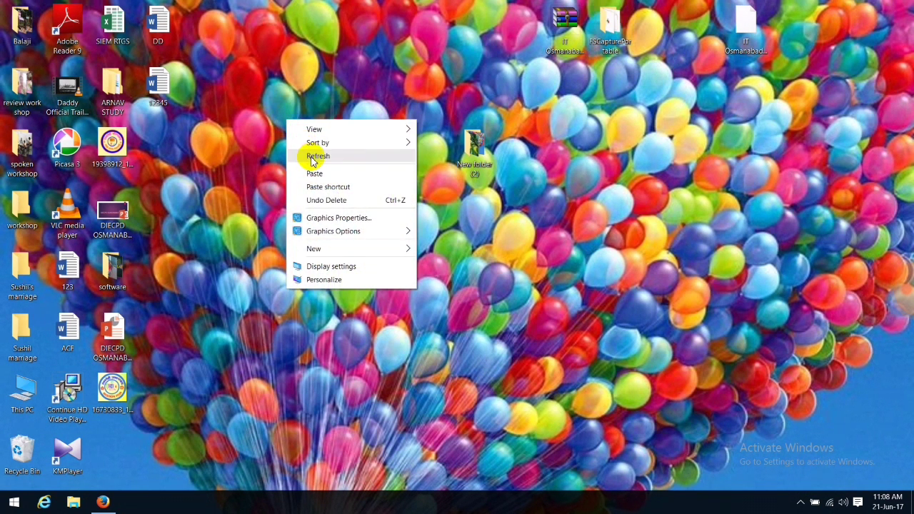
pyautogui.click(307, 152)
# - Open 12345 by entering its open and modify passwords, dismiss activation, then close it
pyautogui.moveTo(160, 102)
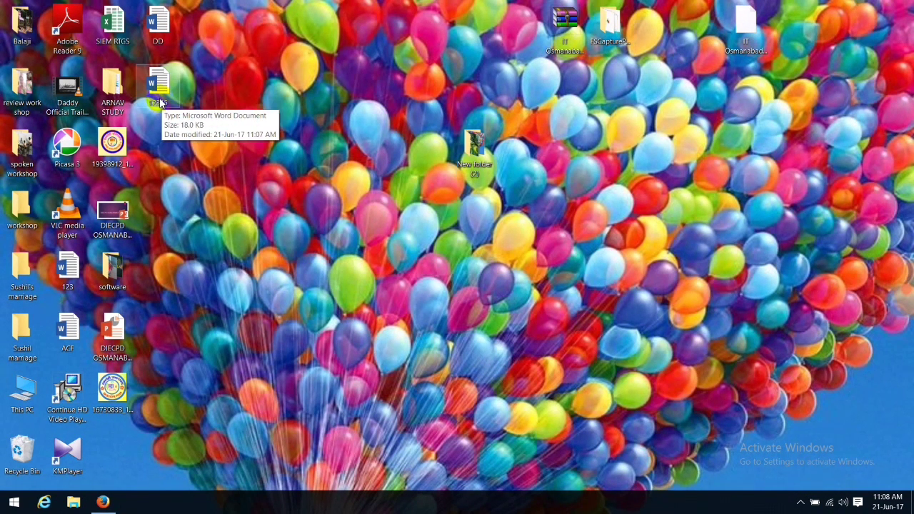
pyautogui.doubleClick(161, 102)
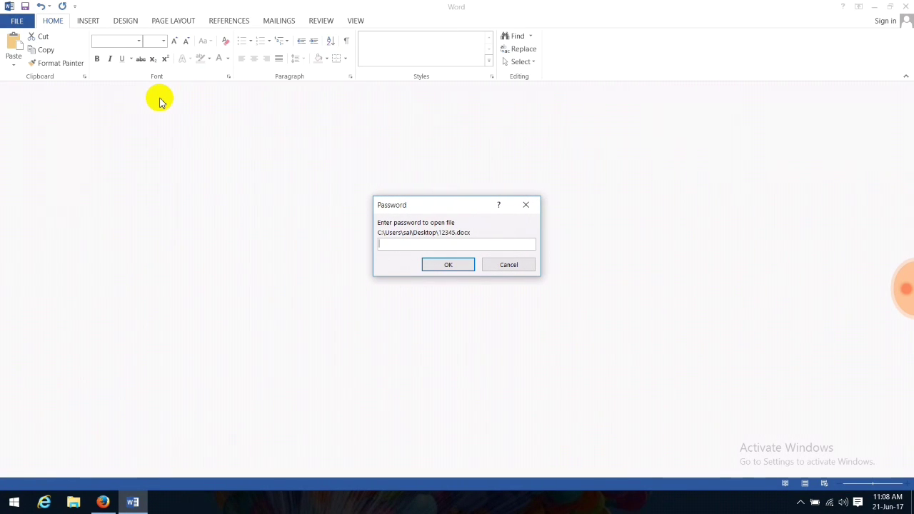
pyautogui.click(435, 264)
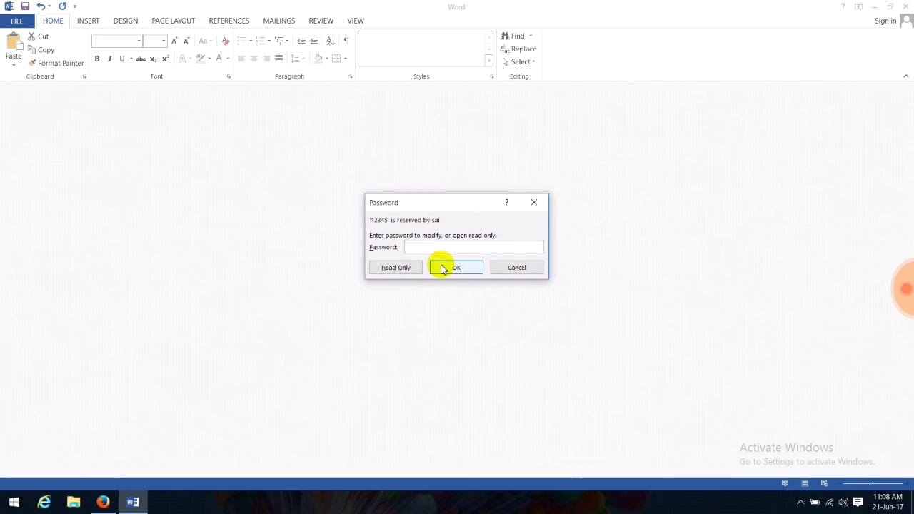
pyautogui.click(443, 269)
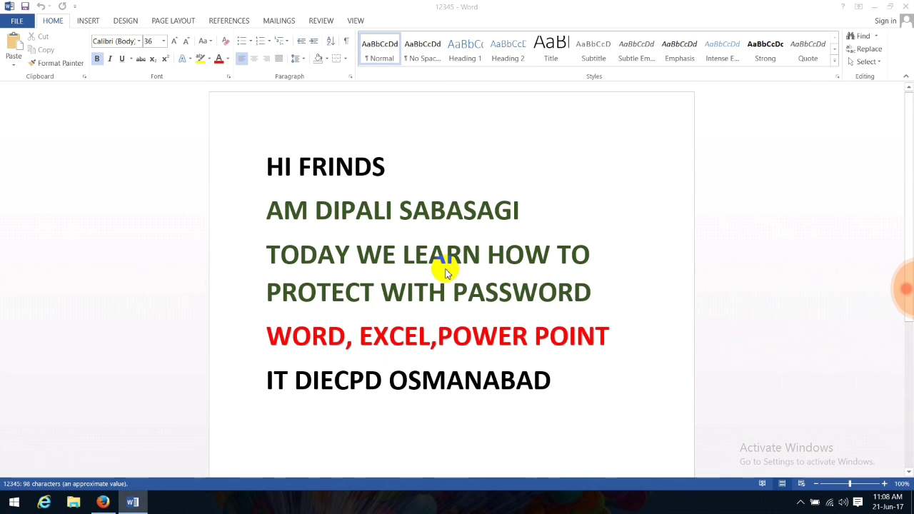
pyautogui.click(586, 84)
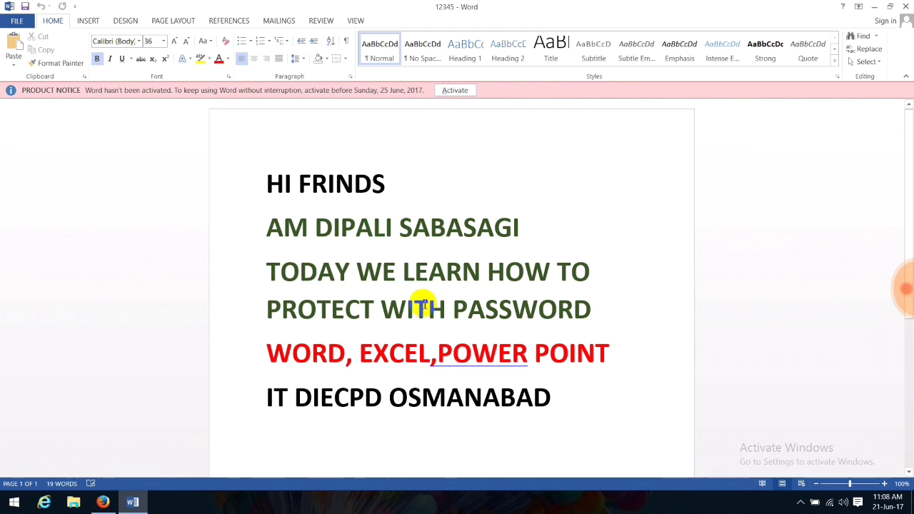
pyautogui.click(904, 9)
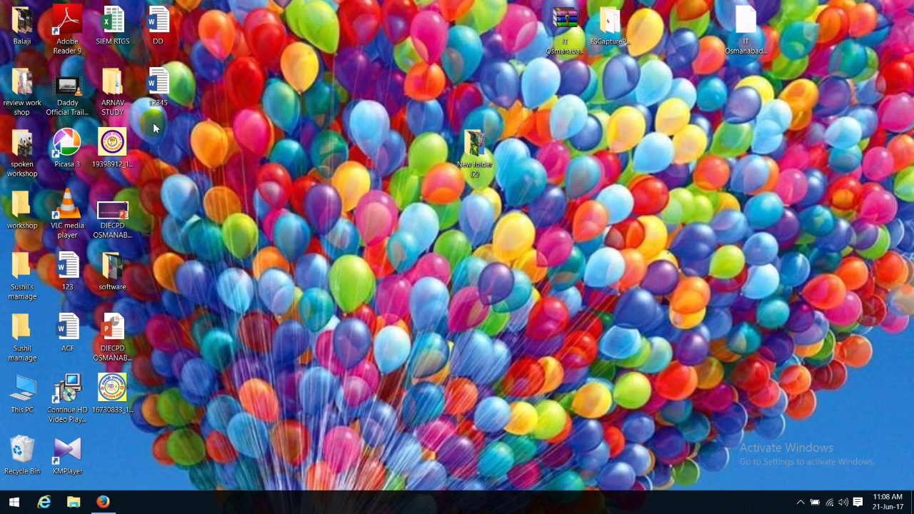
# - Reopen 12345 with both passwords, dismiss activation, and view its File Info page
pyautogui.doubleClick(161, 85)
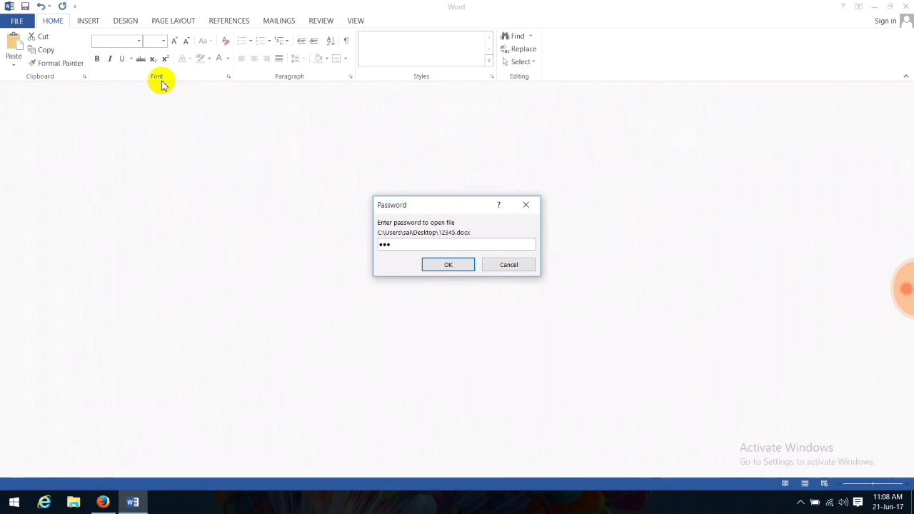
pyautogui.click(444, 264)
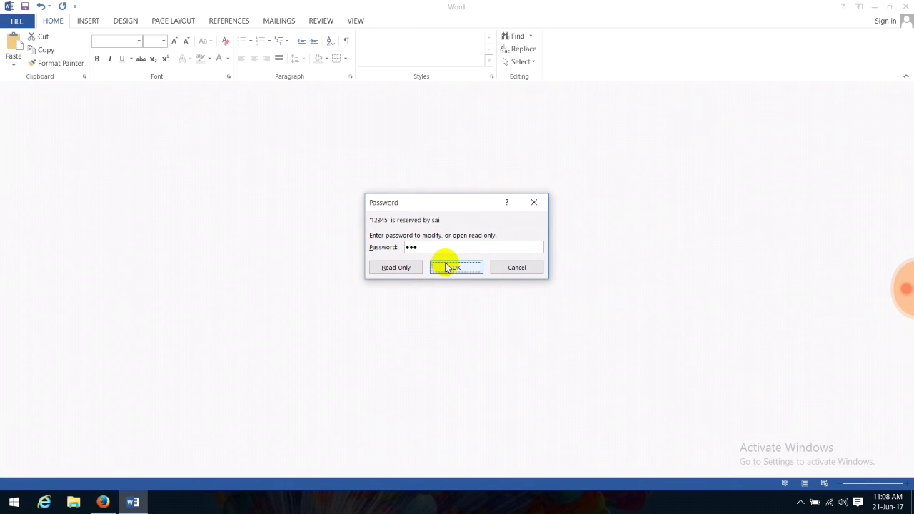
pyautogui.click(446, 267)
pyautogui.click(585, 87)
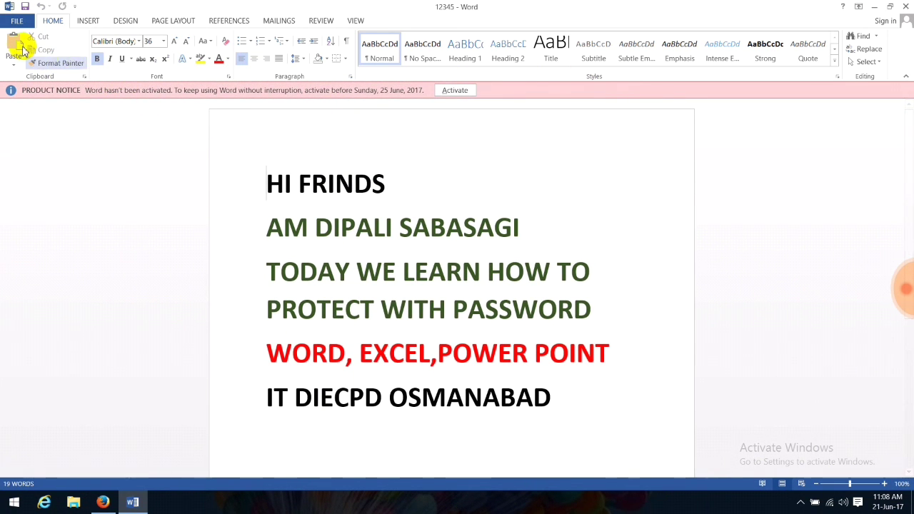
pyautogui.click(16, 24)
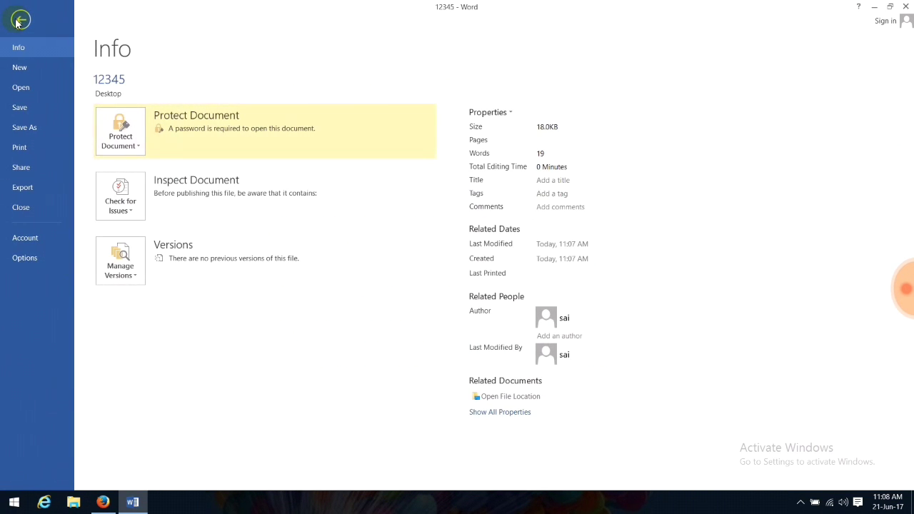
# - Open Save As on the Desktop folder and bring up Tools > General Options
pyautogui.click(25, 126)
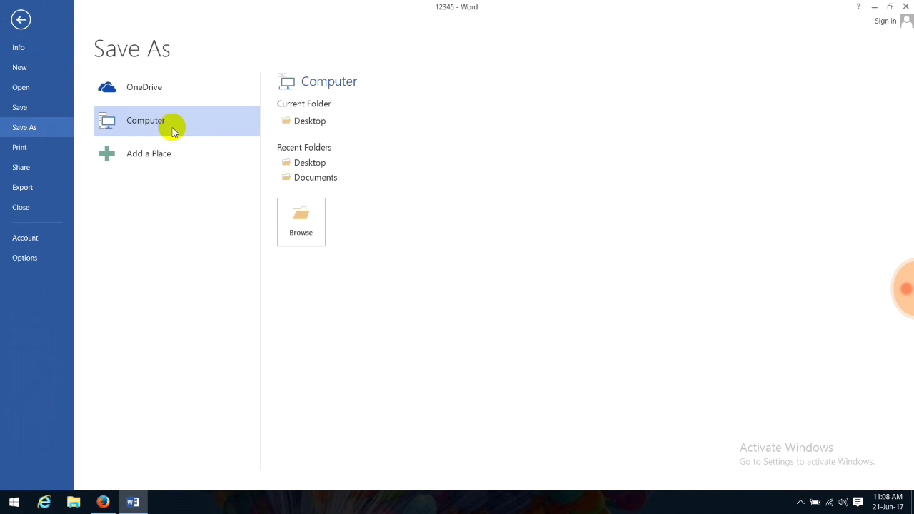
pyautogui.click(323, 124)
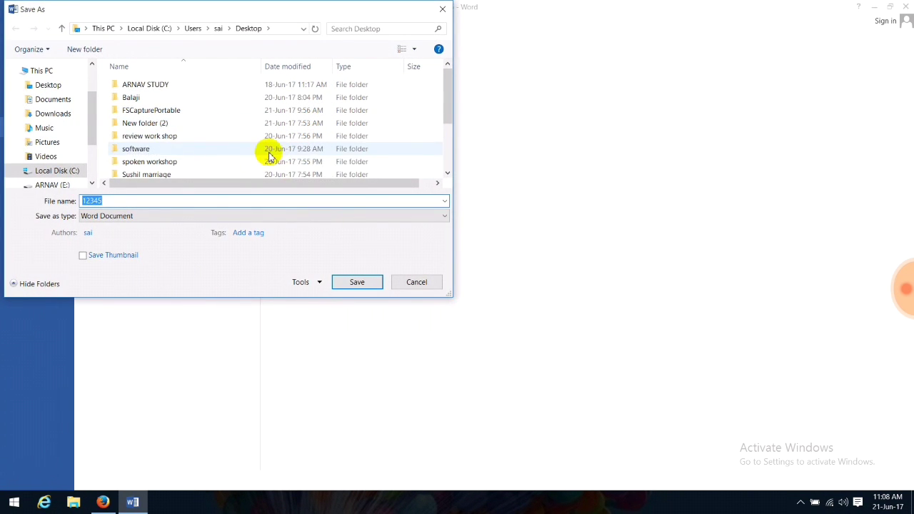
pyautogui.click(315, 286)
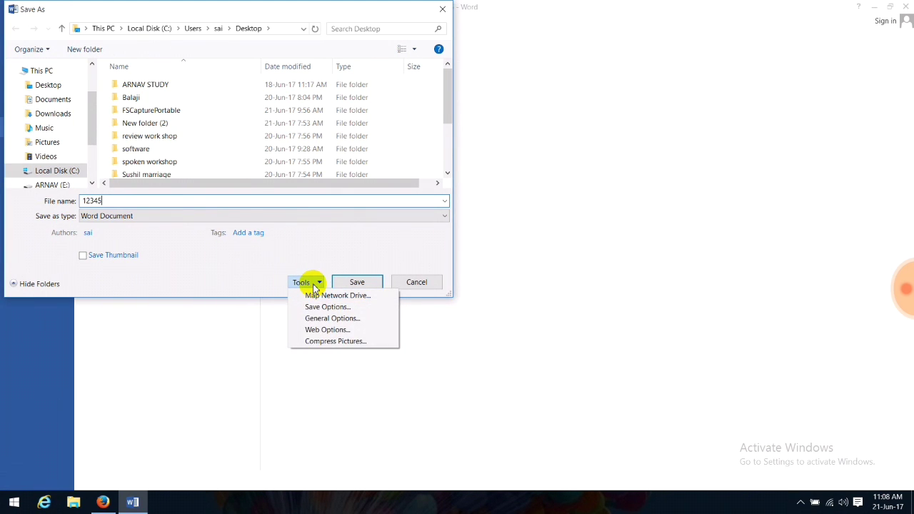
pyautogui.click(326, 319)
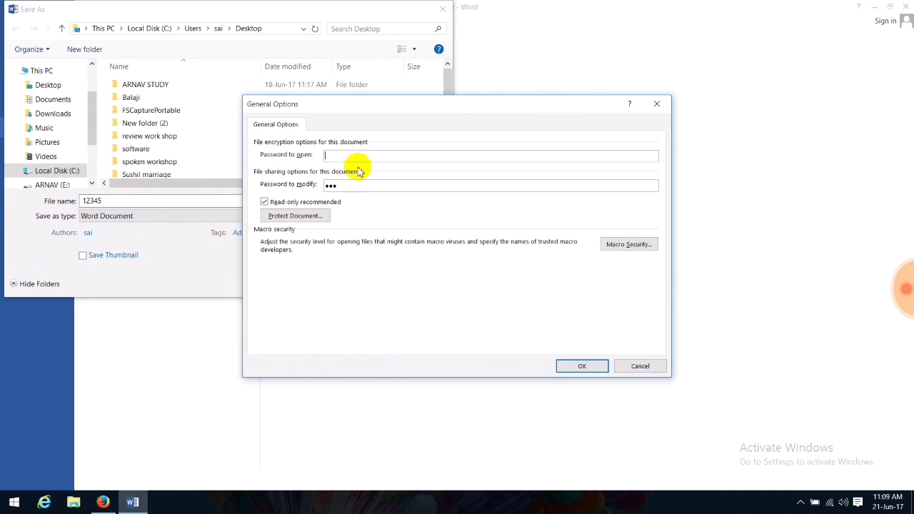
# - Clear both passwords, untick Read-only recommended, and save 12345
pyautogui.click(354, 187)
pyautogui.click(264, 202)
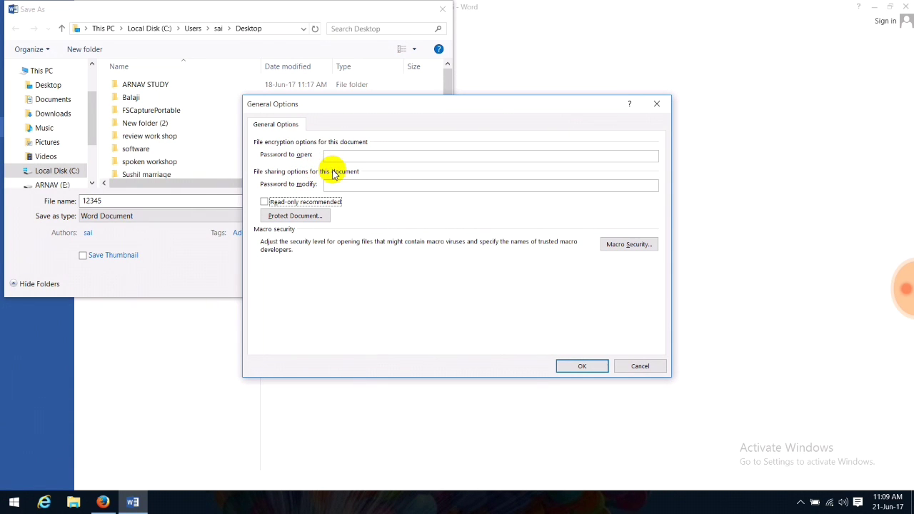
pyautogui.click(582, 366)
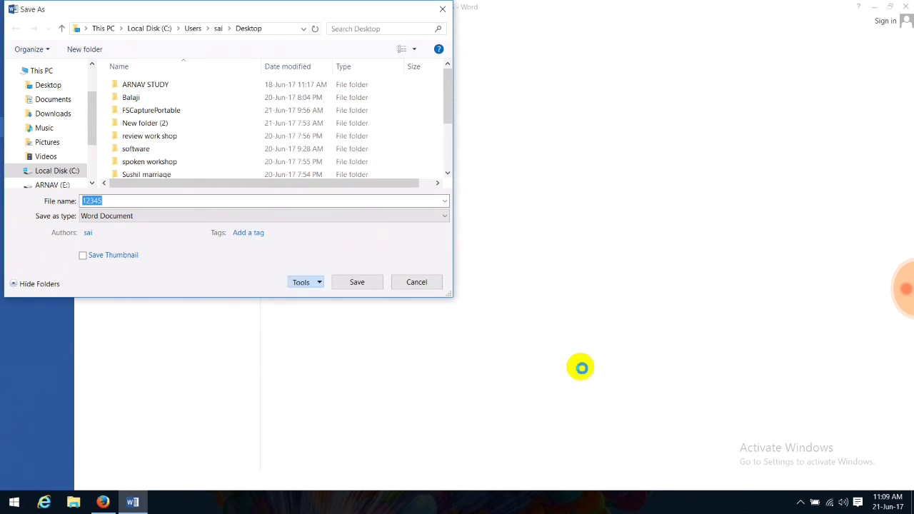
pyautogui.click(357, 282)
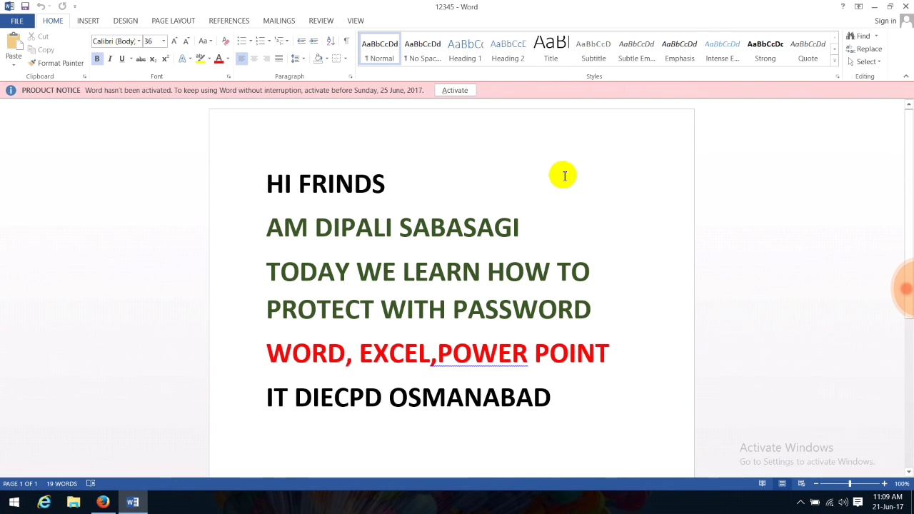
# - Close Word, reopen 12345 with no password prompt, close it, and restore Firefox
pyautogui.click(906, 6)
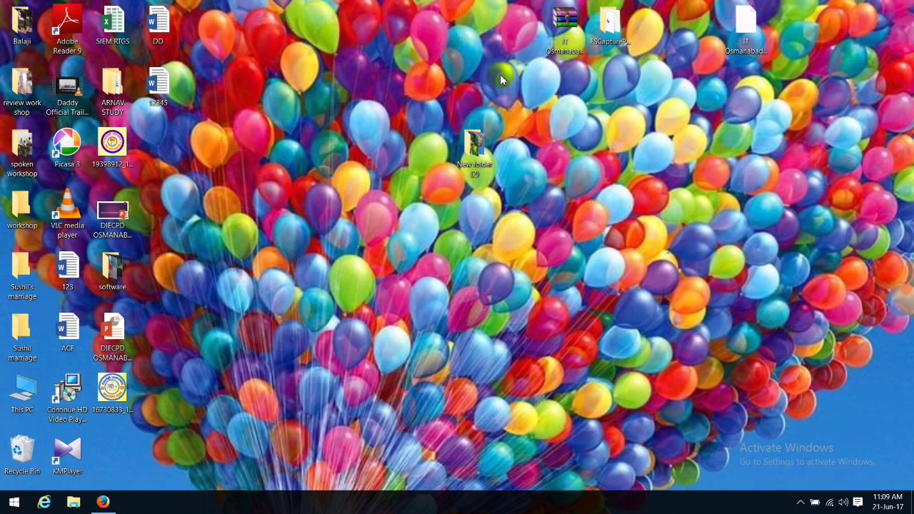
pyautogui.doubleClick(157, 86)
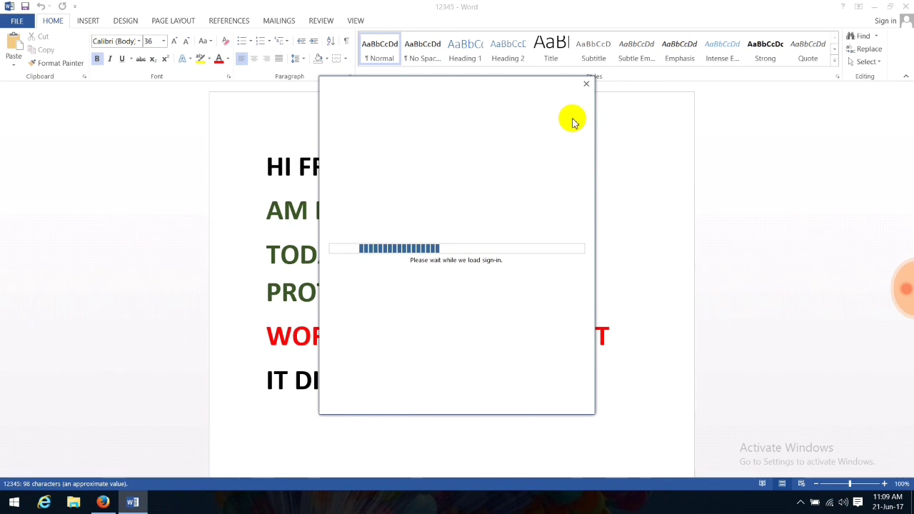
pyautogui.click(586, 84)
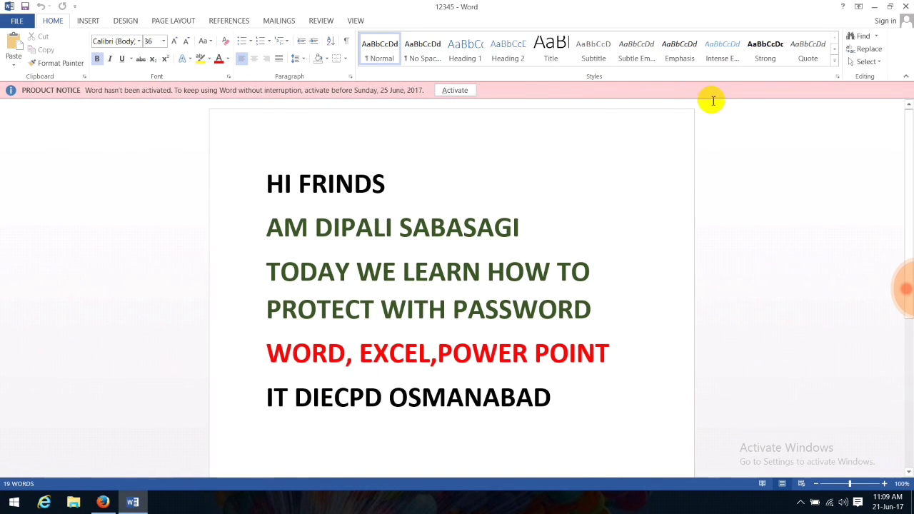
pyautogui.click(906, 5)
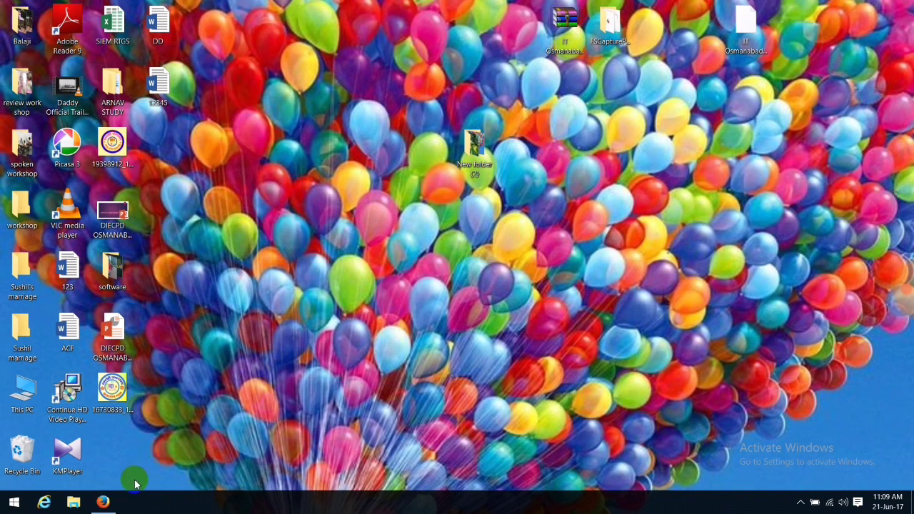
pyautogui.click(103, 502)
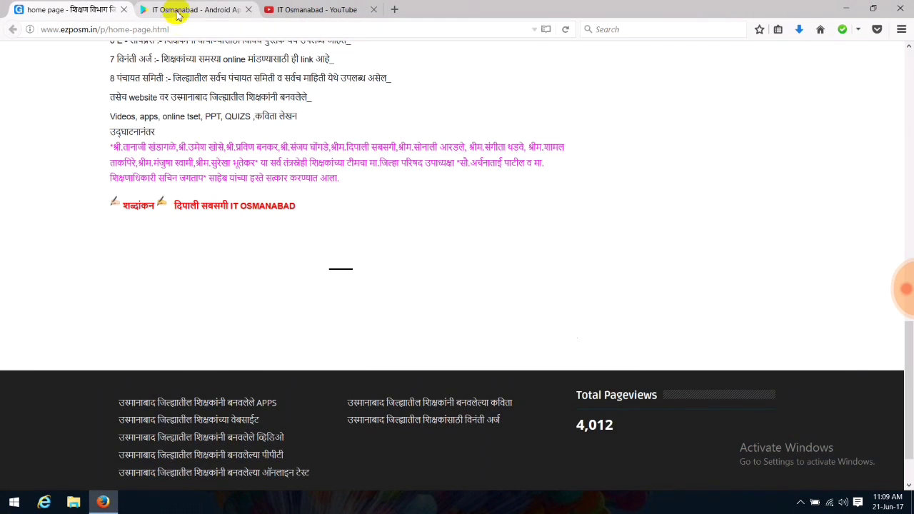
# - Browse the IT Osmanabad Google Play page and YouTube channel, then launch a hidden tray app
pyautogui.click(176, 12)
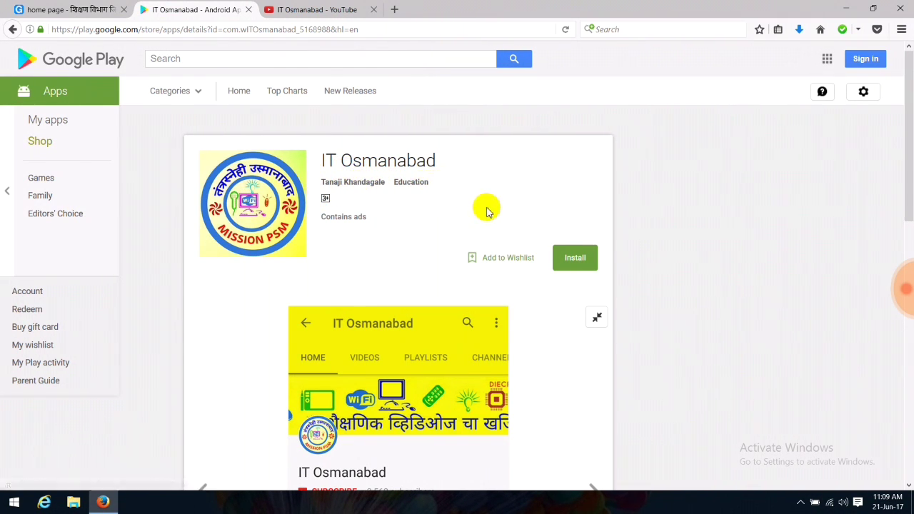
pyautogui.moveTo(908, 125); pyautogui.dragTo(906, 288)
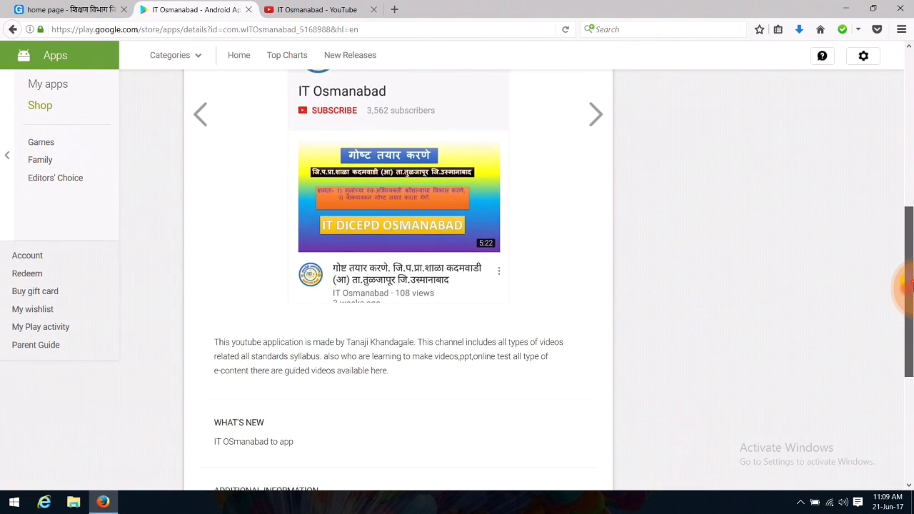
pyautogui.click(335, 10)
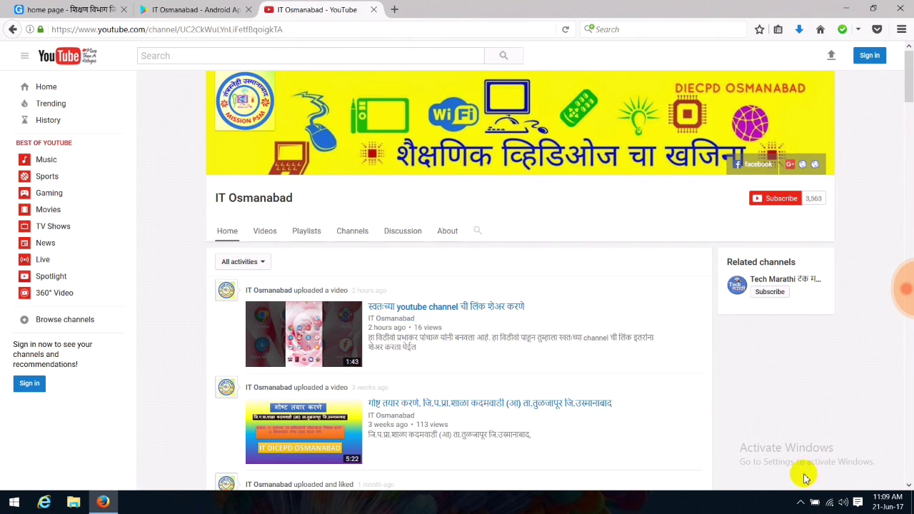
pyautogui.click(802, 502)
pyautogui.click(803, 483)
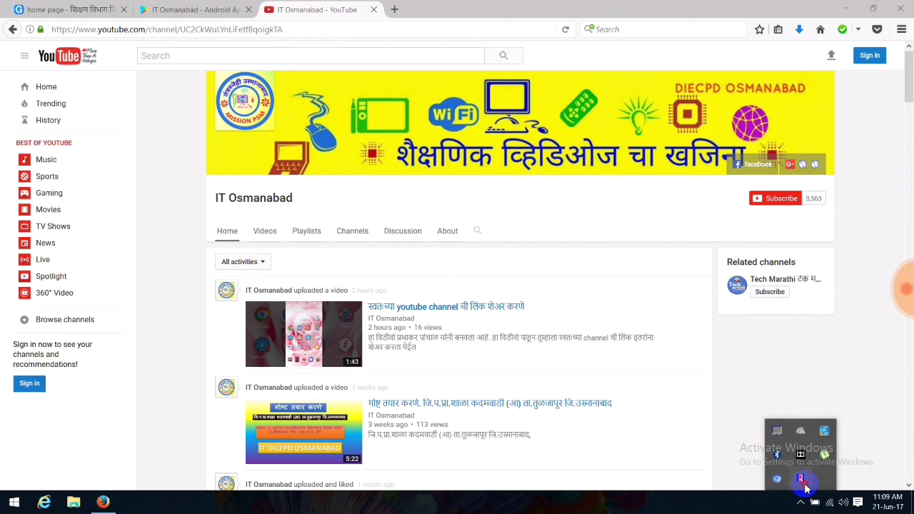